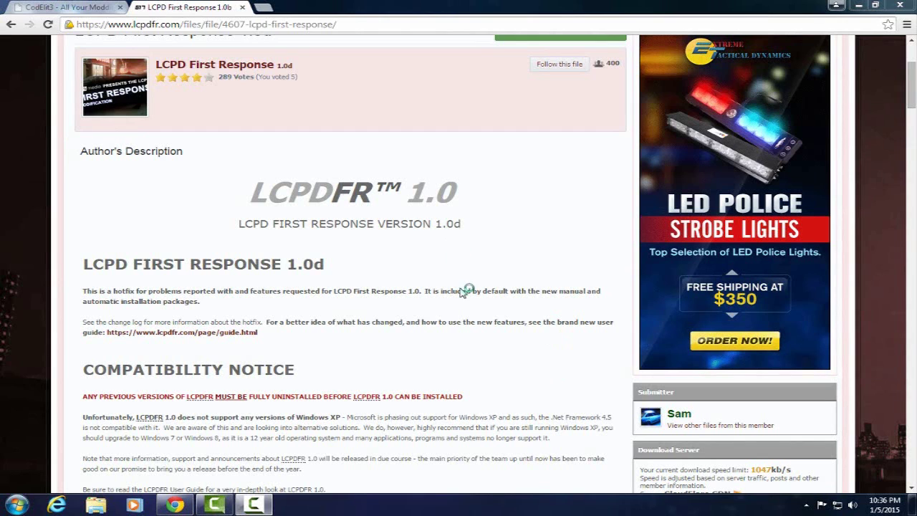
Agree to the LCPD First Response 1.0d download disclaimer and request the Automatic Install.zip file.
left_click(79, 8)
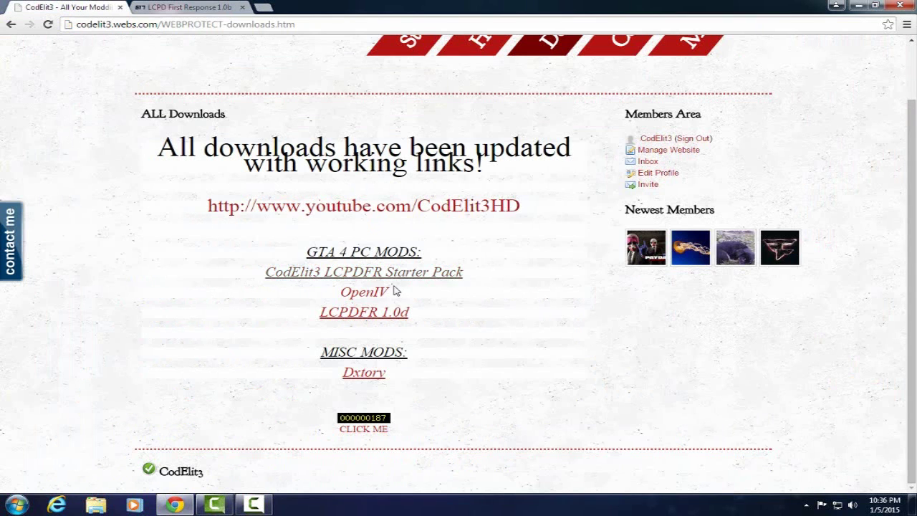
left_click(387, 323)
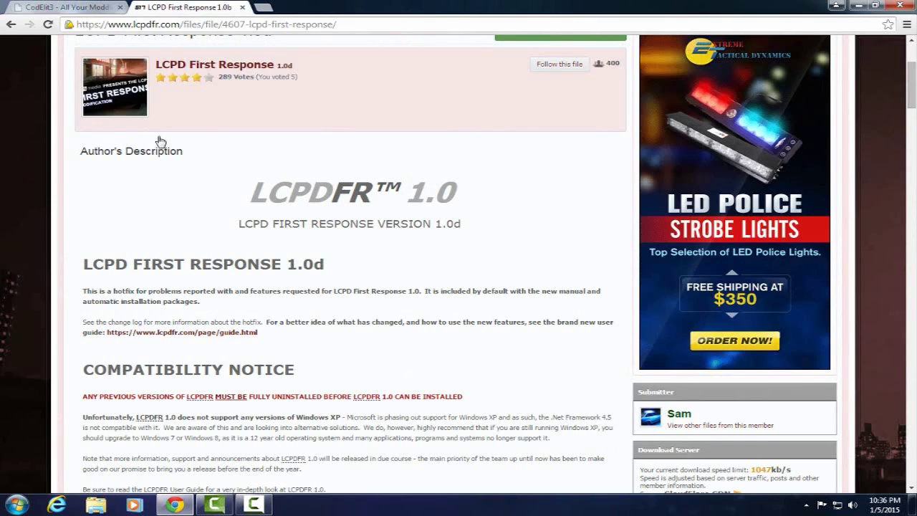
scroll(489, 262, "up", 3)
left_click(536, 203)
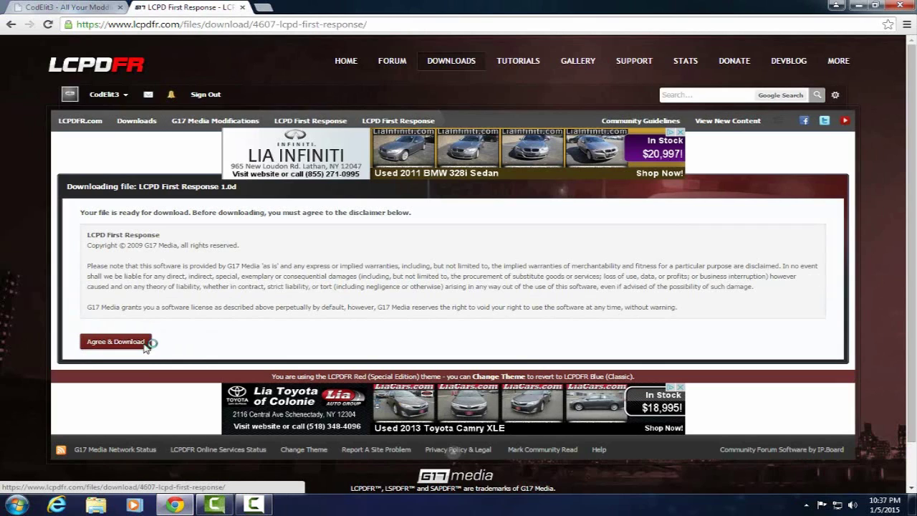
left_click(109, 342)
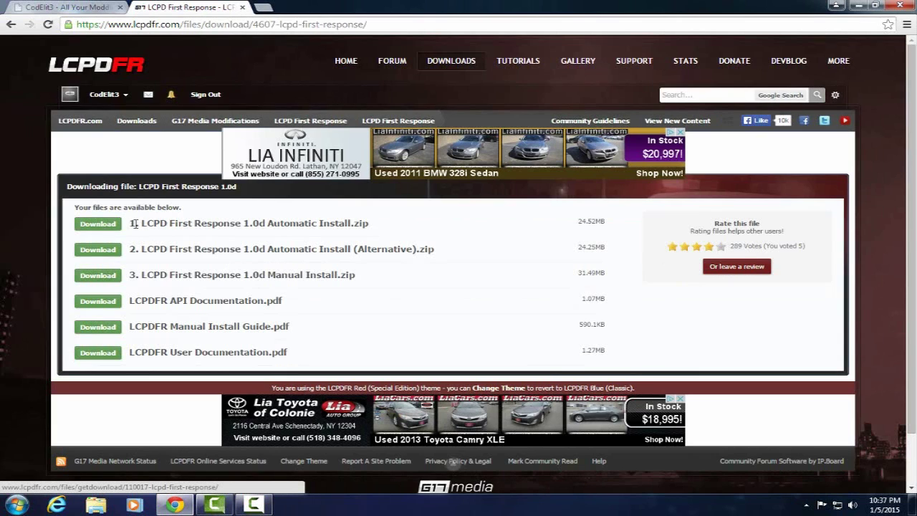
left_click(83, 223)
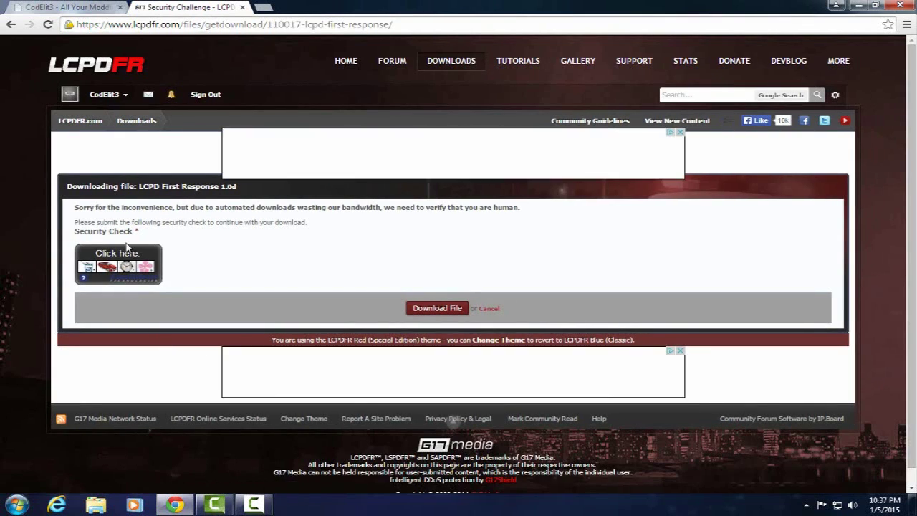
Complete the picture-based security check and download the Automatic Install zip.
left_click(117, 253)
scroll(126, 248, "down", 2)
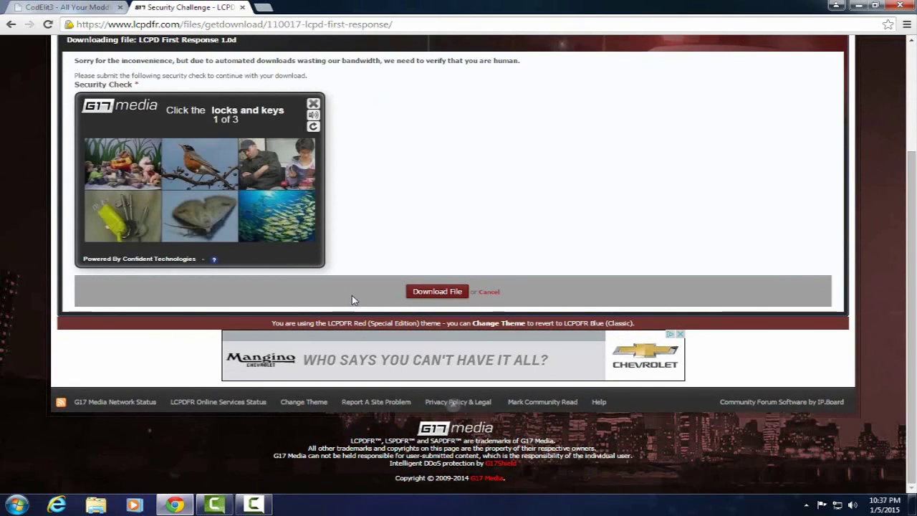
left_click(124, 222)
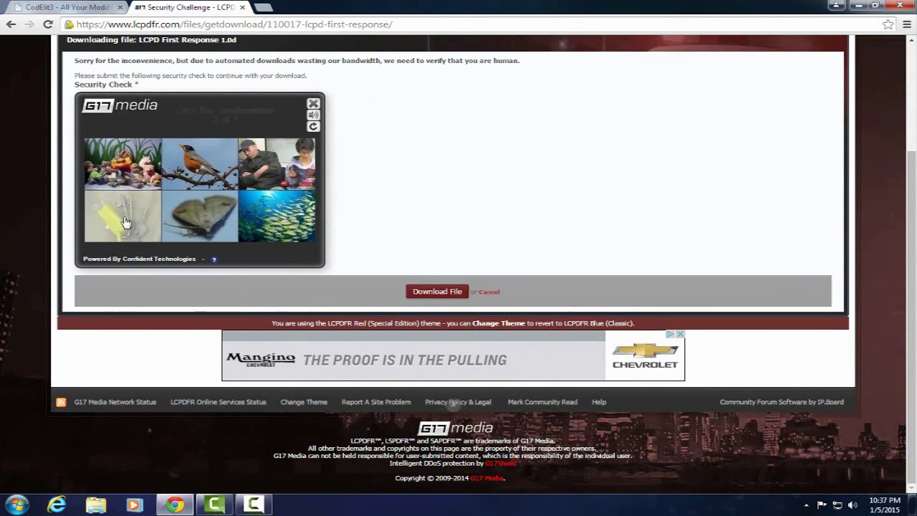
left_click(254, 231)
left_click(200, 215)
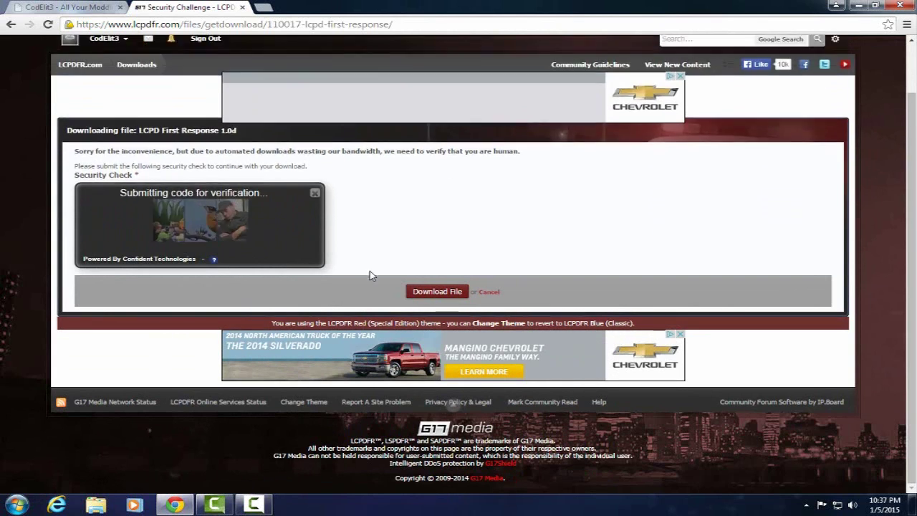
left_click(437, 291)
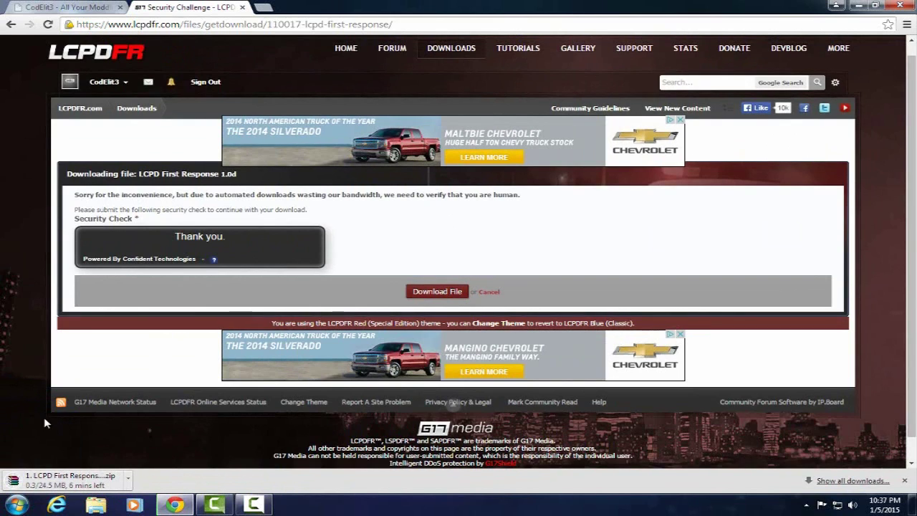
left_click(251, 503)
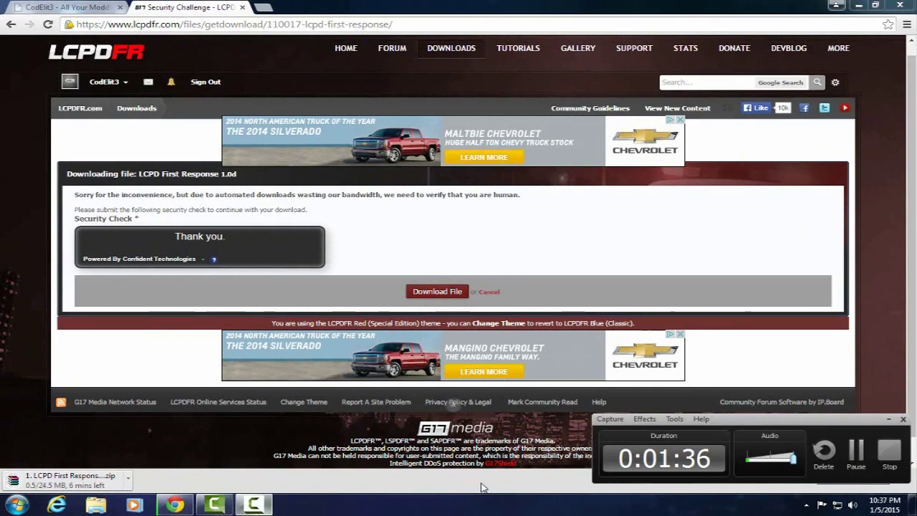
left_click(859, 456)
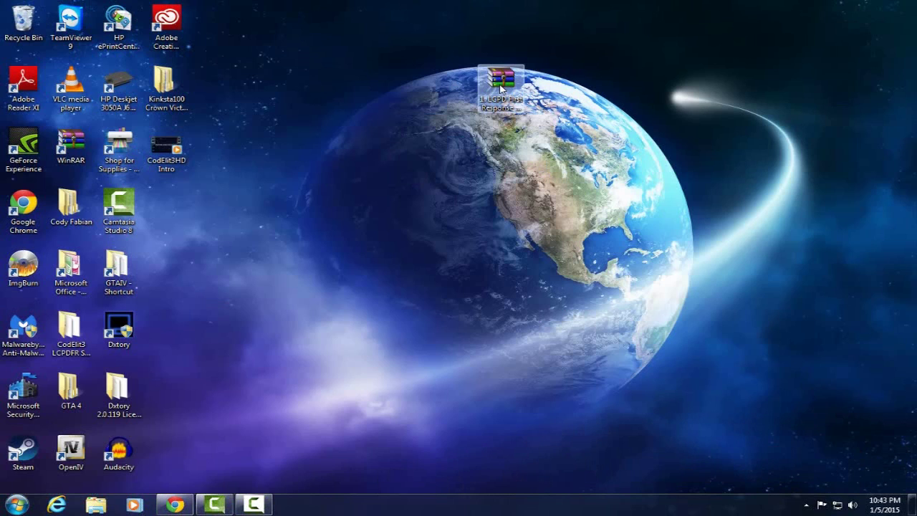
Move the downloaded LCPD First Response 1.0d archive closer to the other icons on the desktop.
left_click_drag(501, 88, 393, 146)
left_click(451, 136)
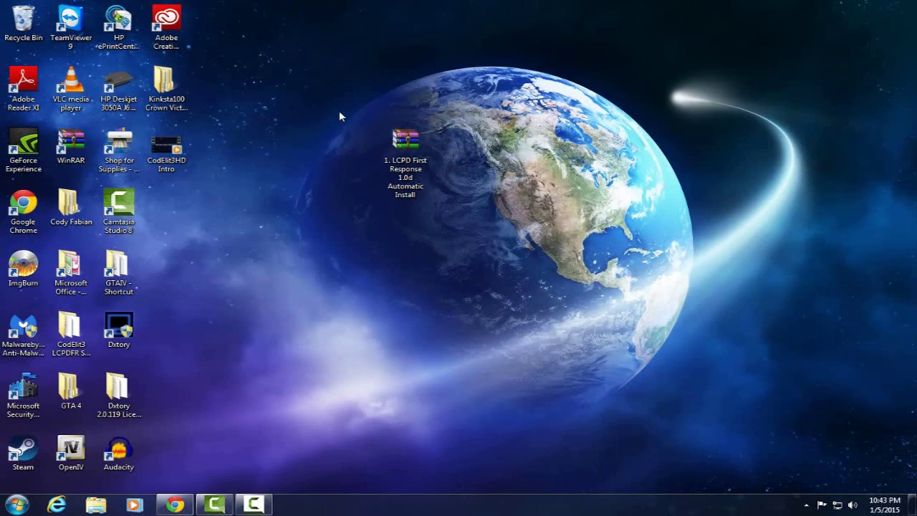
left_click_drag(339, 110, 544, 260)
left_click(544, 261)
Extract the contents of the LCPD First Response 1.0d Automatic Install archive directly onto the desktop.
double_click(418, 144)
right_click(406, 146)
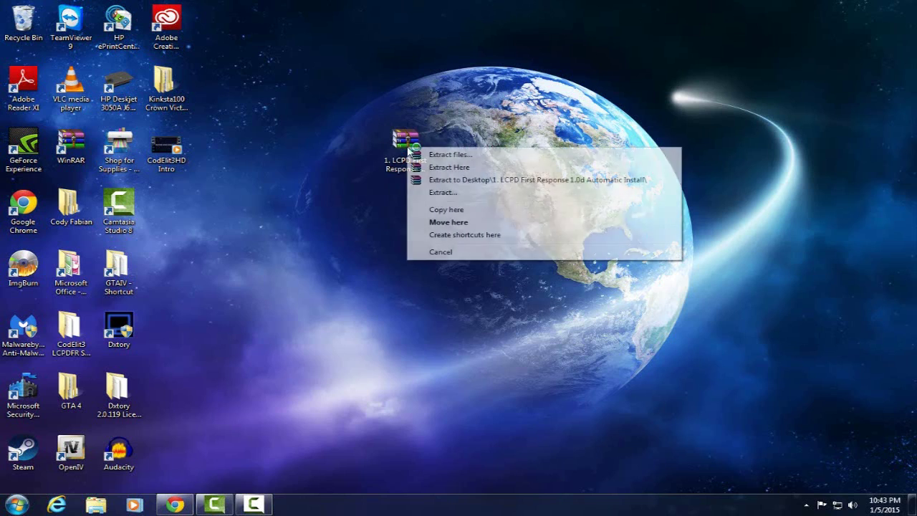
left_click(404, 140)
right_click(405, 140)
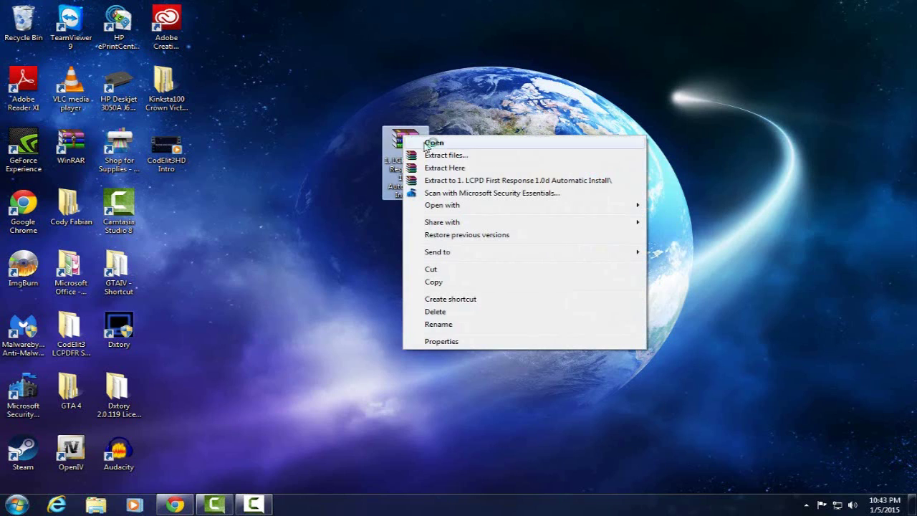
left_click(476, 165)
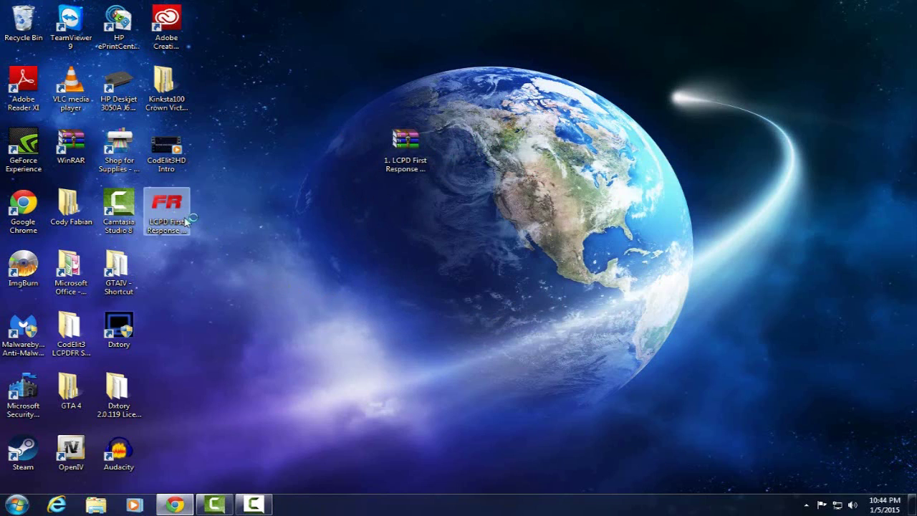
Place the extracted LCPD First Response 1.0d installer beside the archive and run it as administrator.
left_click_drag(194, 211, 506, 153)
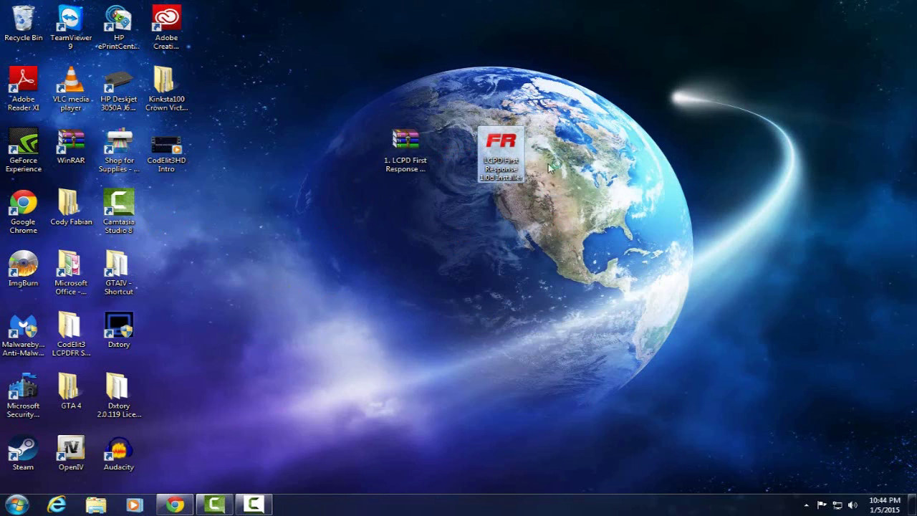
double_click(506, 146)
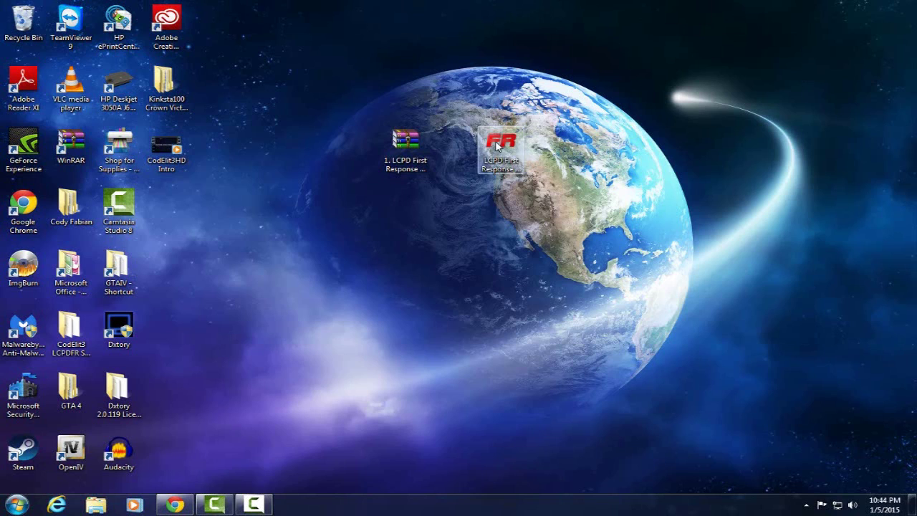
right_click(506, 153)
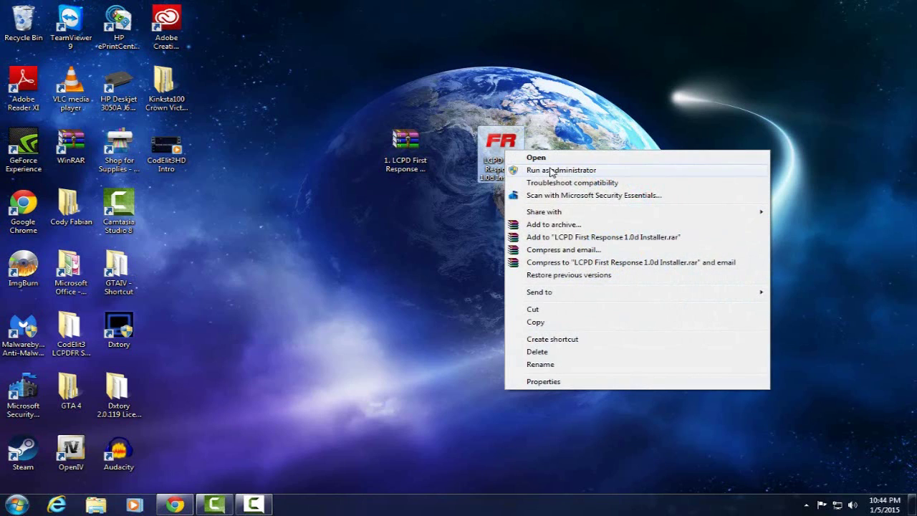
left_click(549, 172)
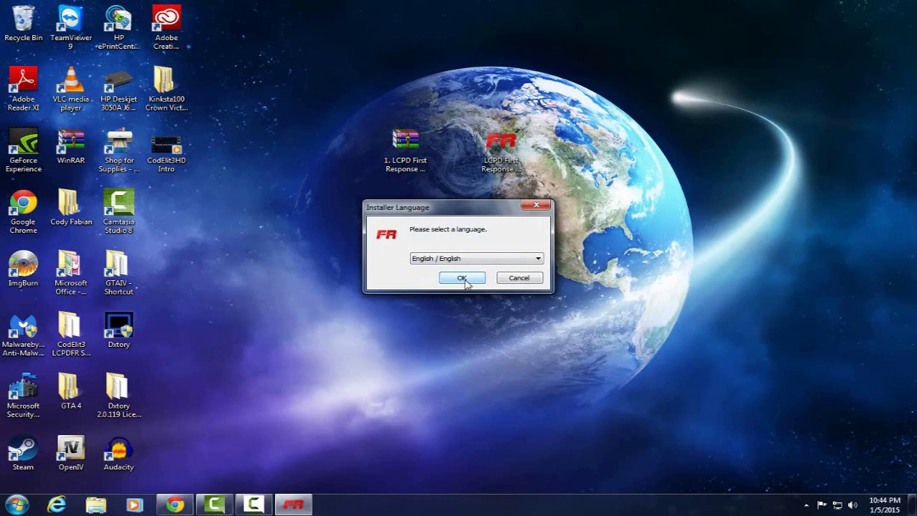
Start the setup in English and accept the license agreement.
left_click(463, 279)
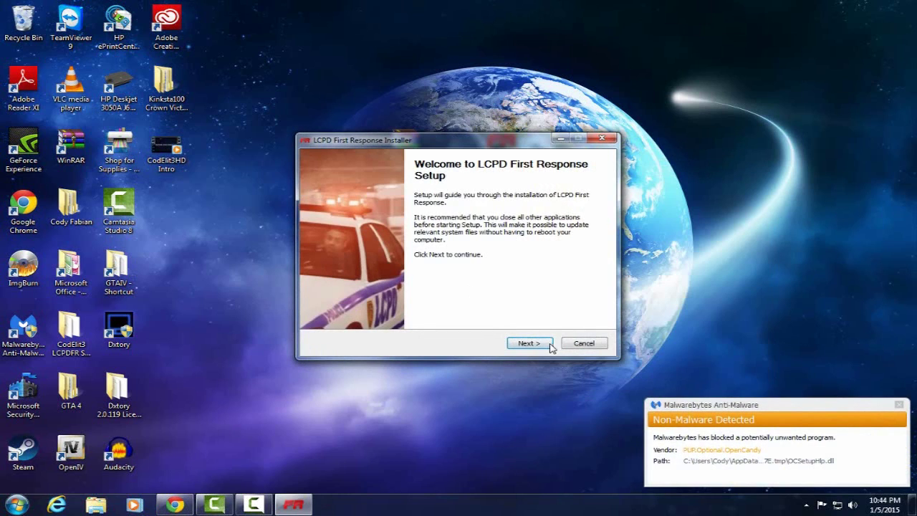
left_click(542, 345)
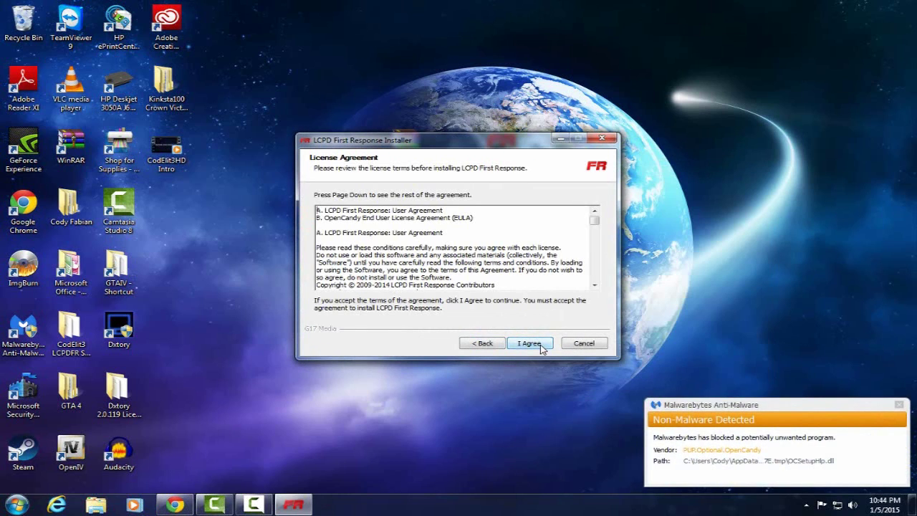
left_click(542, 345)
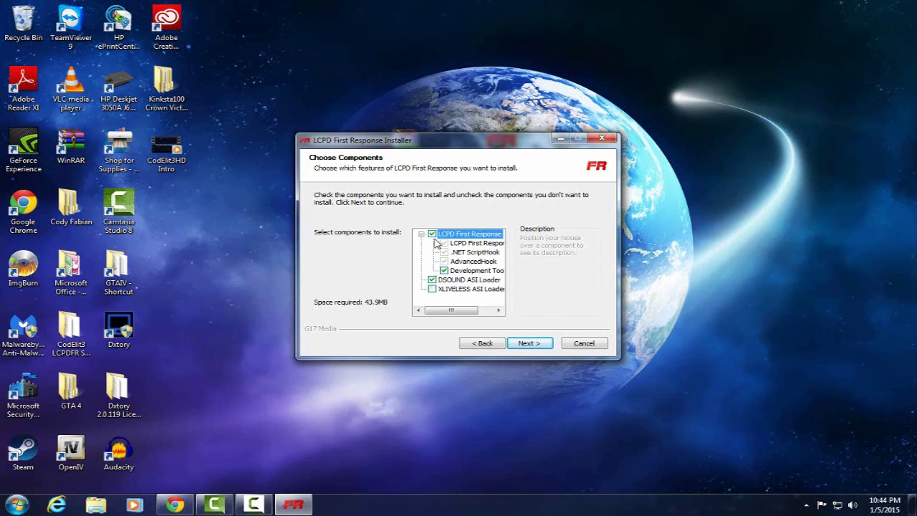
Install the default components into the Grand Theft Auto IV\GTAIV folder and finish setup with the configurator set to launch.
left_click(529, 342)
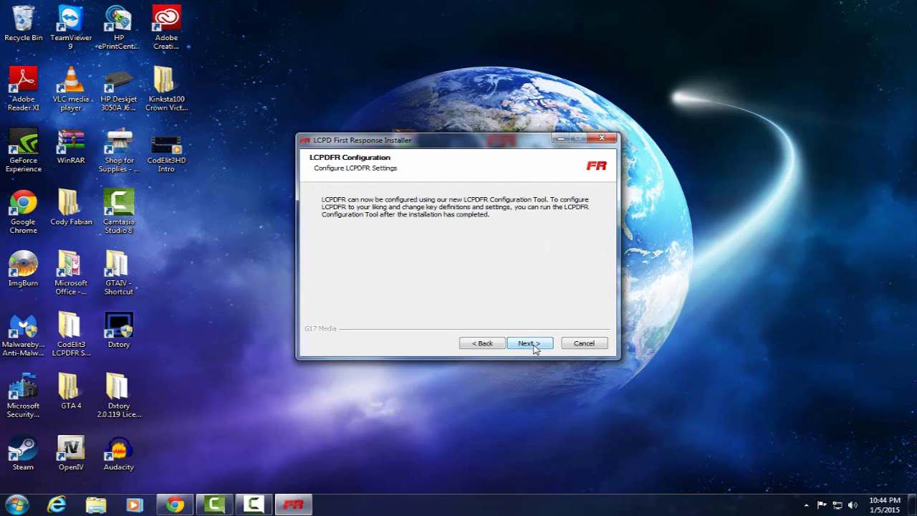
left_click(533, 345)
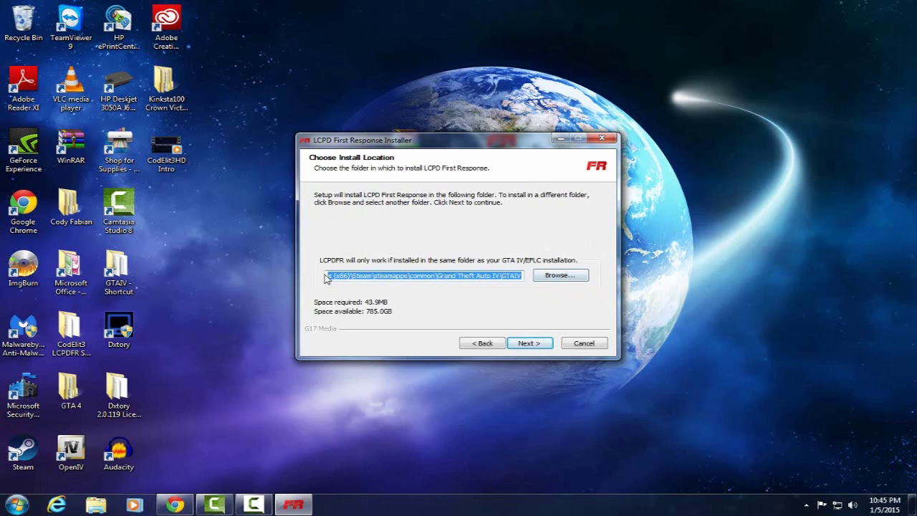
left_click(529, 344)
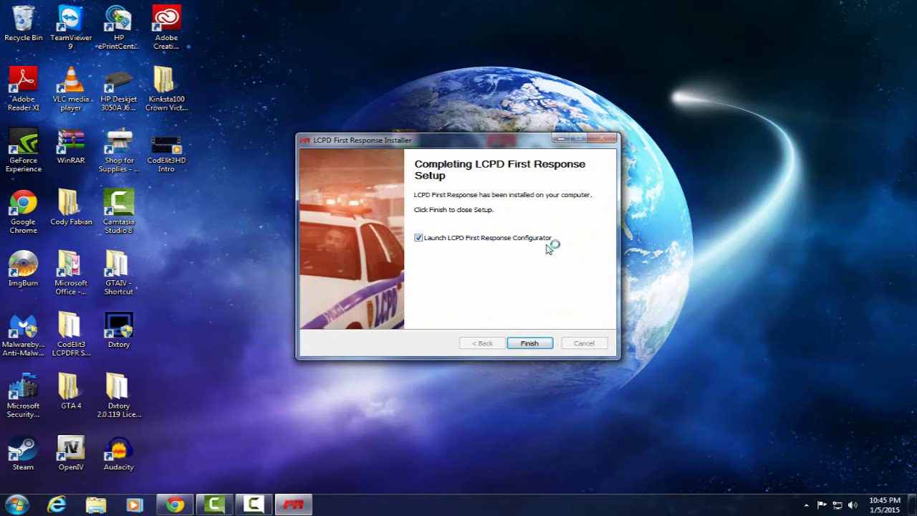
left_click(528, 345)
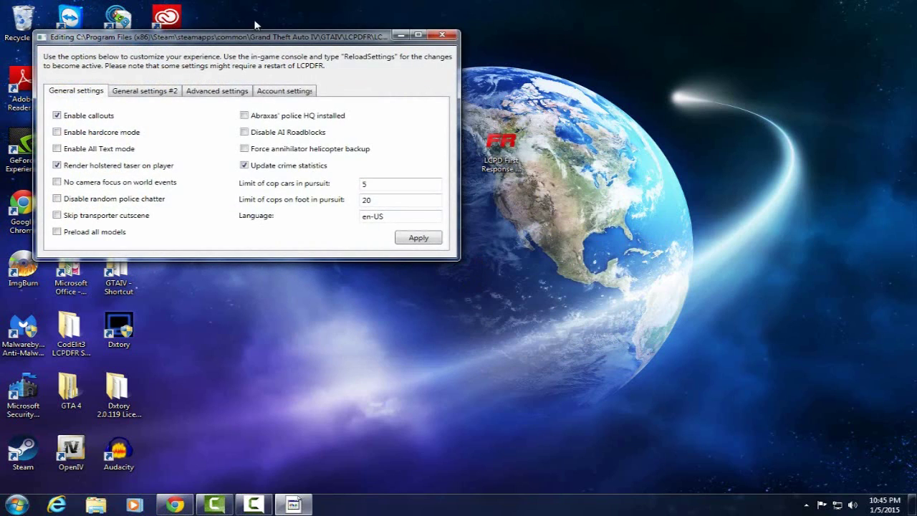
Centre the configurator window on the desktop and enable Force annihilator helicopter backup in the general settings.
left_click_drag(260, 37, 451, 93)
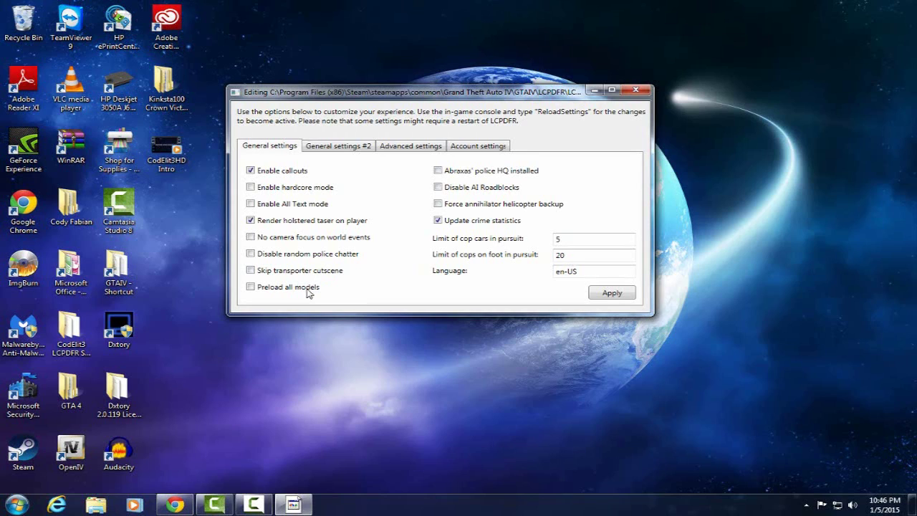
mouse_move(306, 293)
mouse_move(482, 177)
left_click(439, 205)
left_click(558, 242)
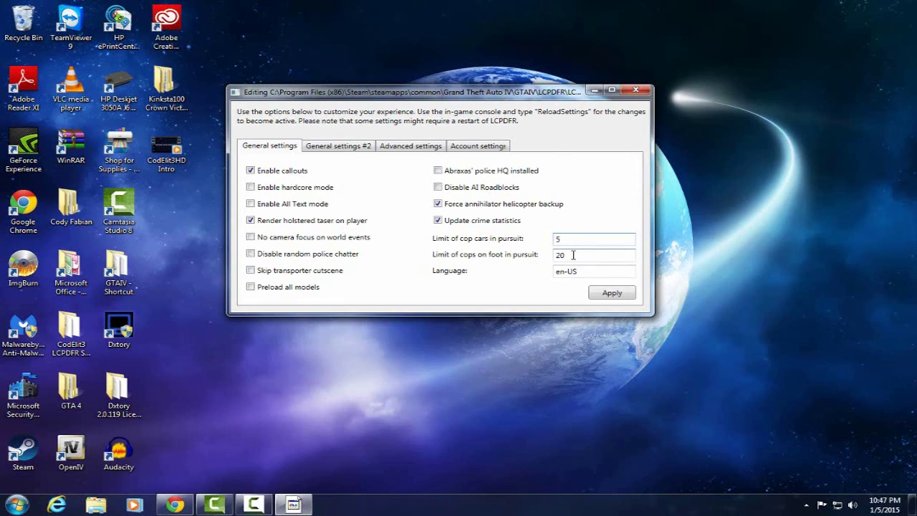
left_click(573, 255)
Set the callout multiplier to 750 in the advanced settings.
left_click(349, 150)
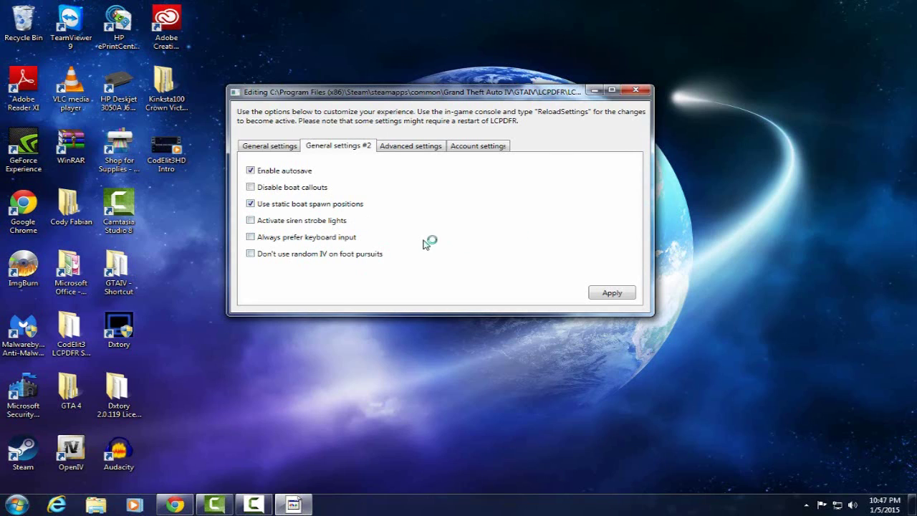
left_click(378, 150)
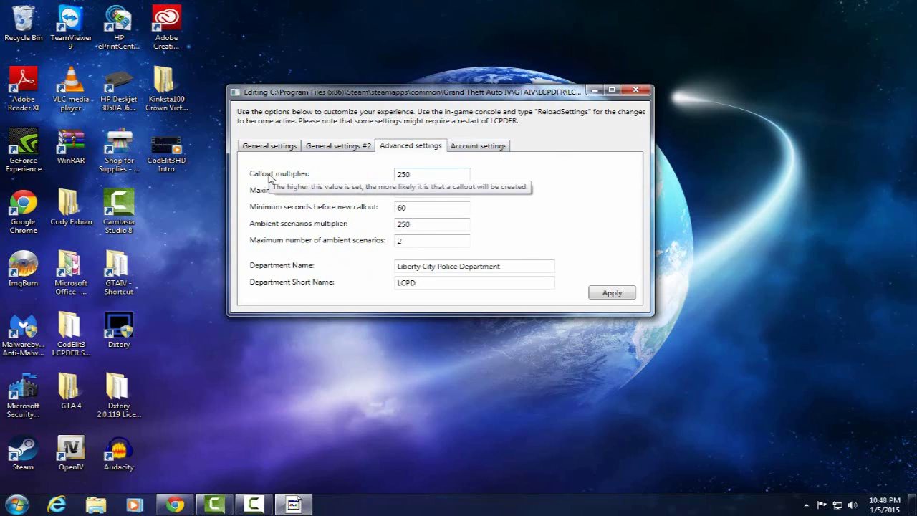
left_click(298, 178)
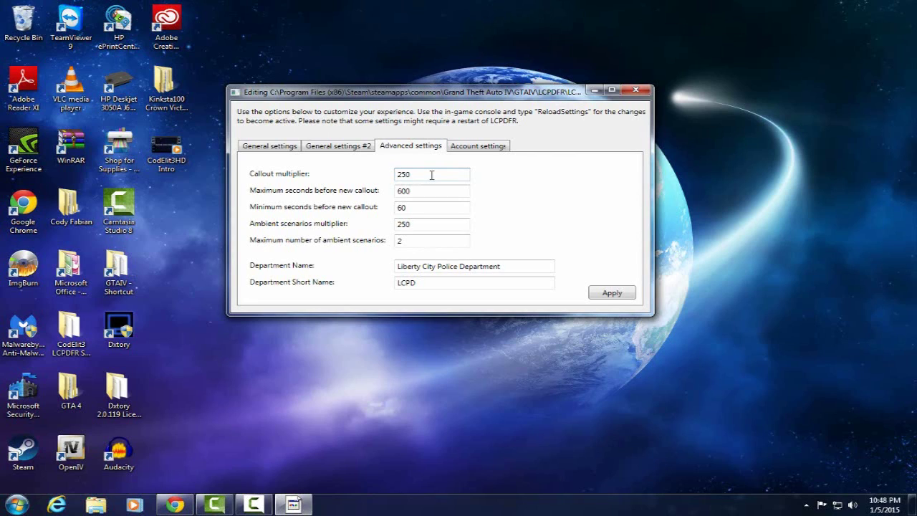
double_click(432, 175)
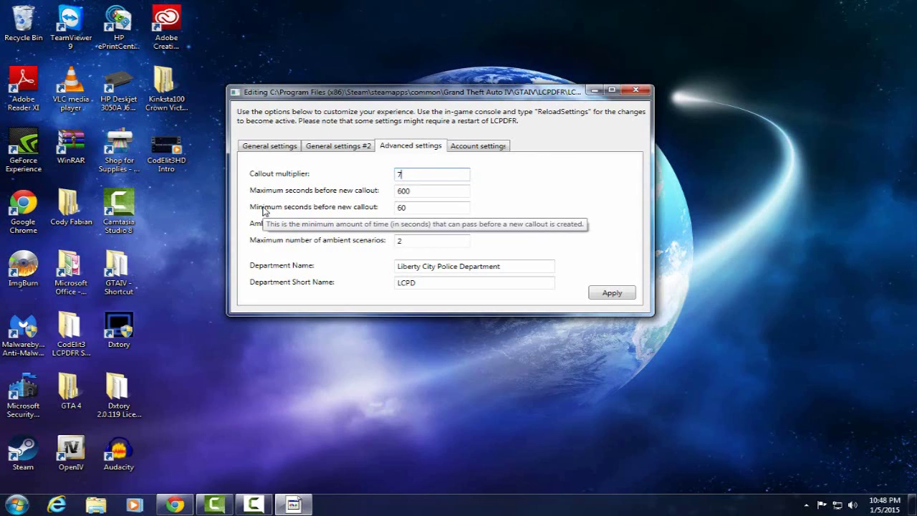
type("50")
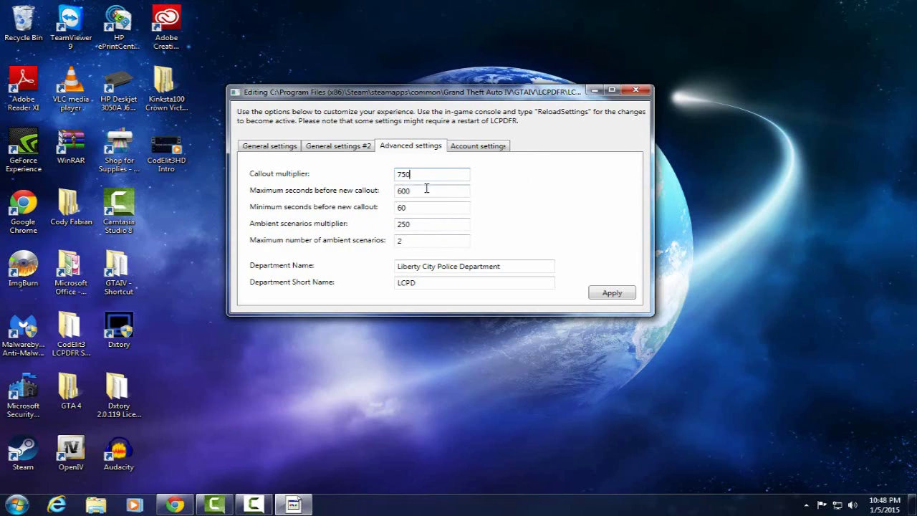
key("Tab")
left_click(479, 145)
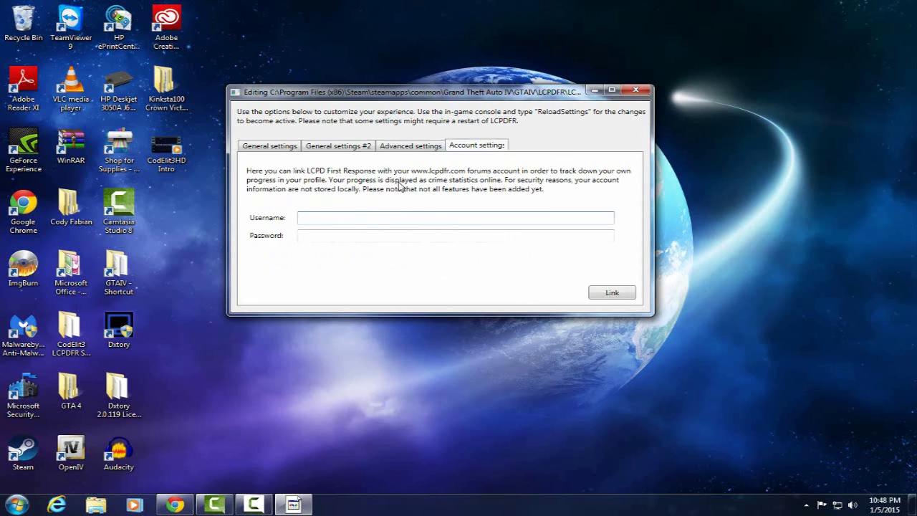
left_click(415, 149)
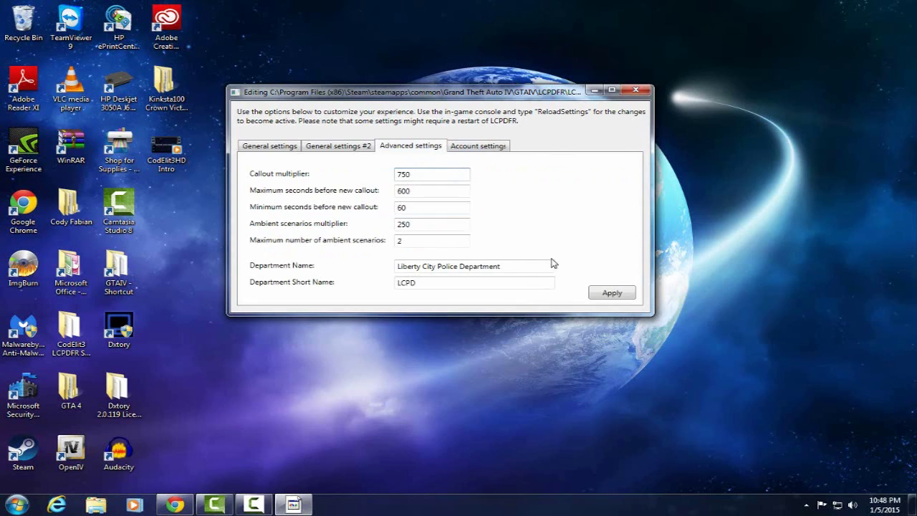
Apply and save the advanced settings and the second page of general settings in the configurator.
left_click(608, 300)
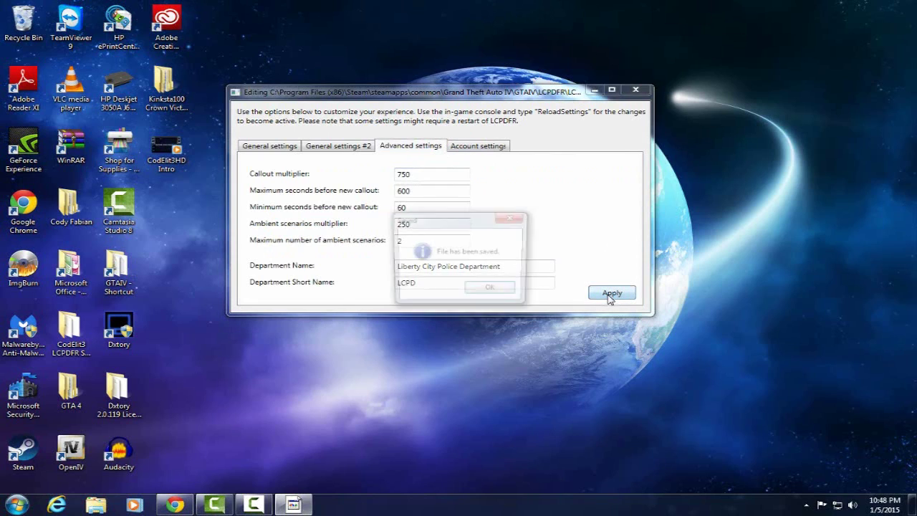
left_click(512, 291)
left_click(369, 146)
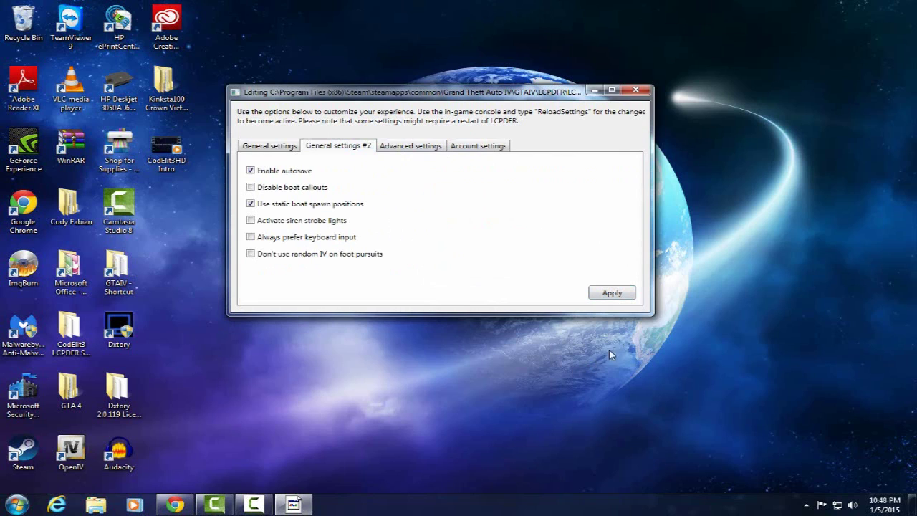
left_click(609, 294)
left_click(492, 290)
Apply and save the first page of general settings, and close the configurator.
left_click(270, 146)
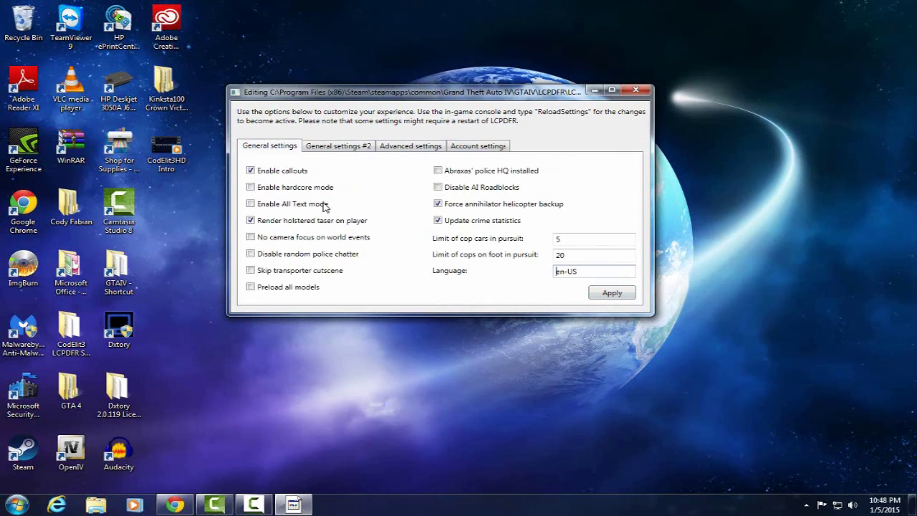
left_click(622, 300)
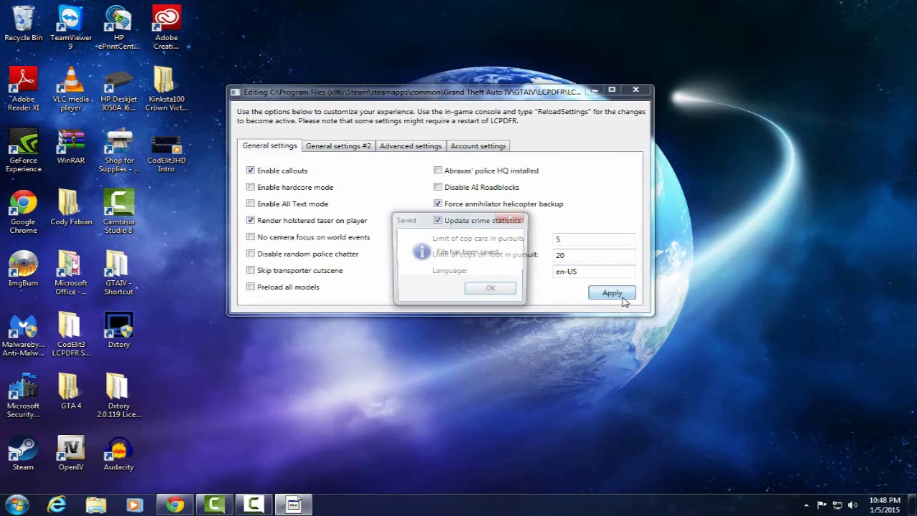
left_click(492, 289)
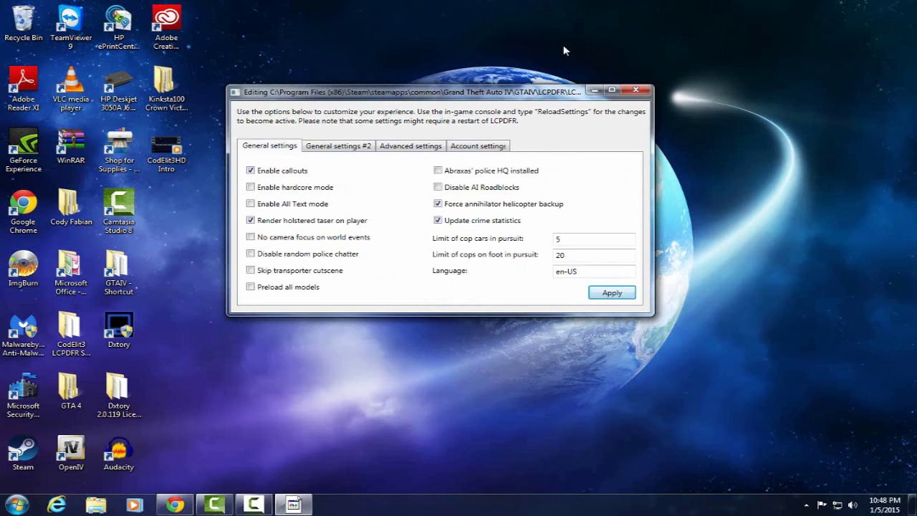
left_click(635, 91)
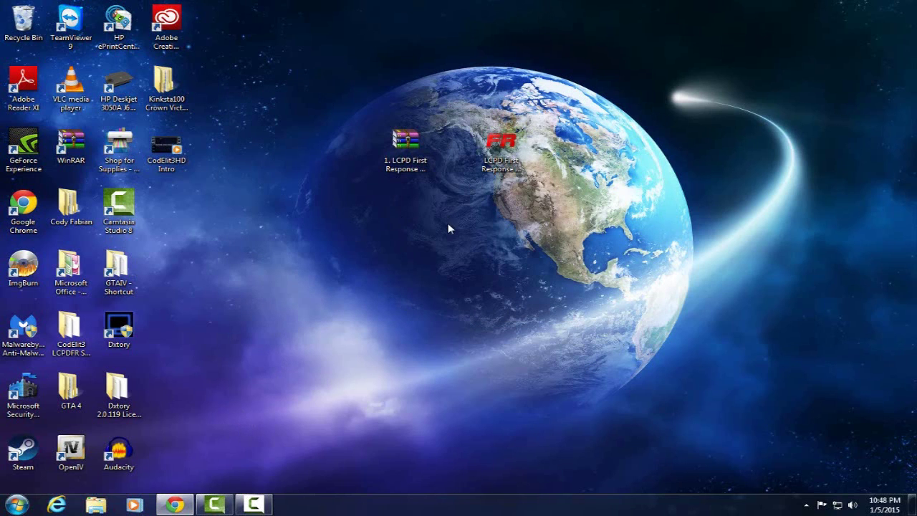